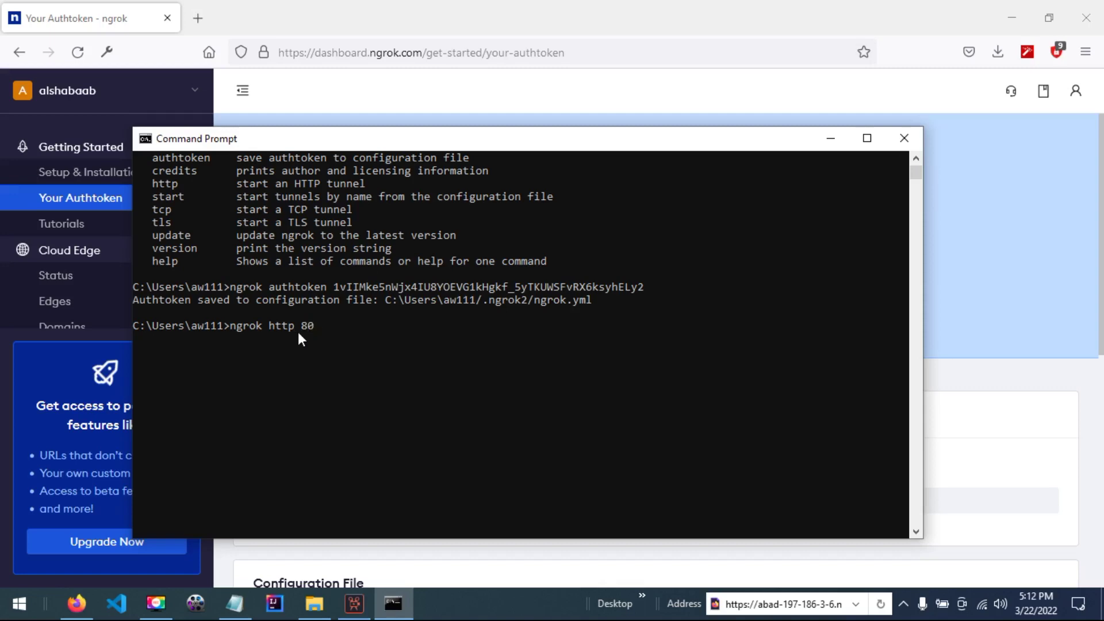
Start the ngrok HTTP tunnel on port 80 and copy its HTTPS forwarding URL
key(Return)
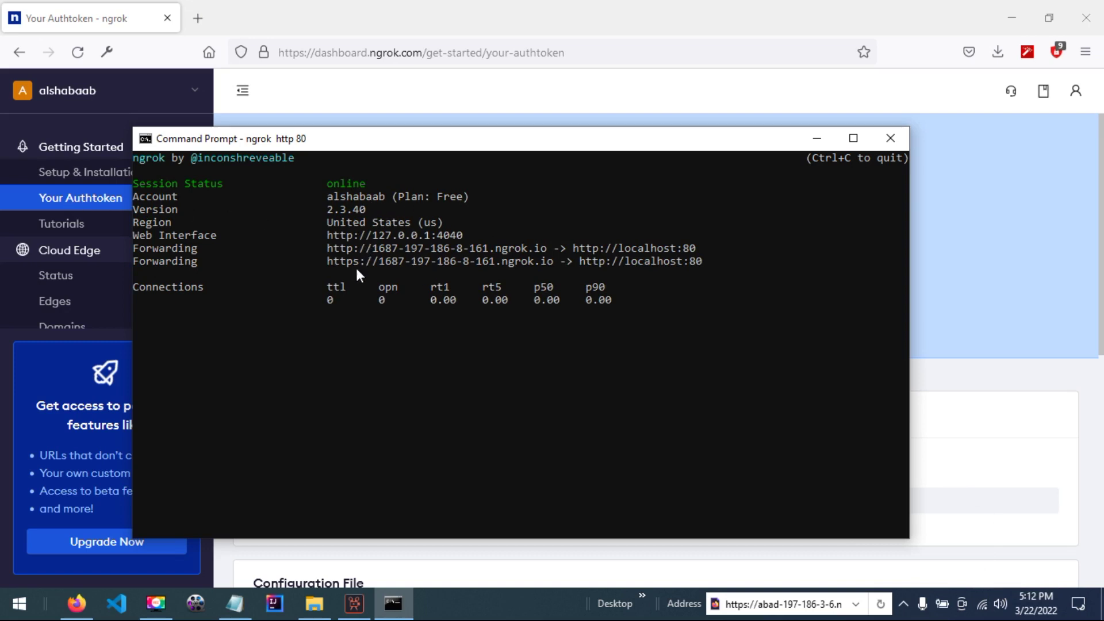
click(540, 251)
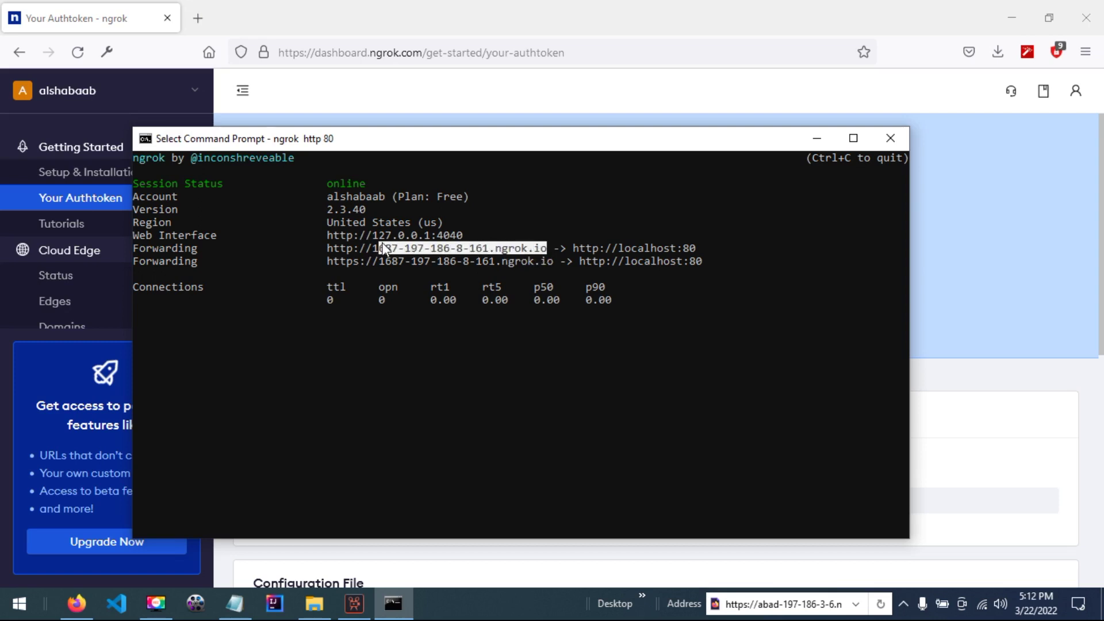
drag(384, 249, 376, 250)
drag(551, 260, 374, 260)
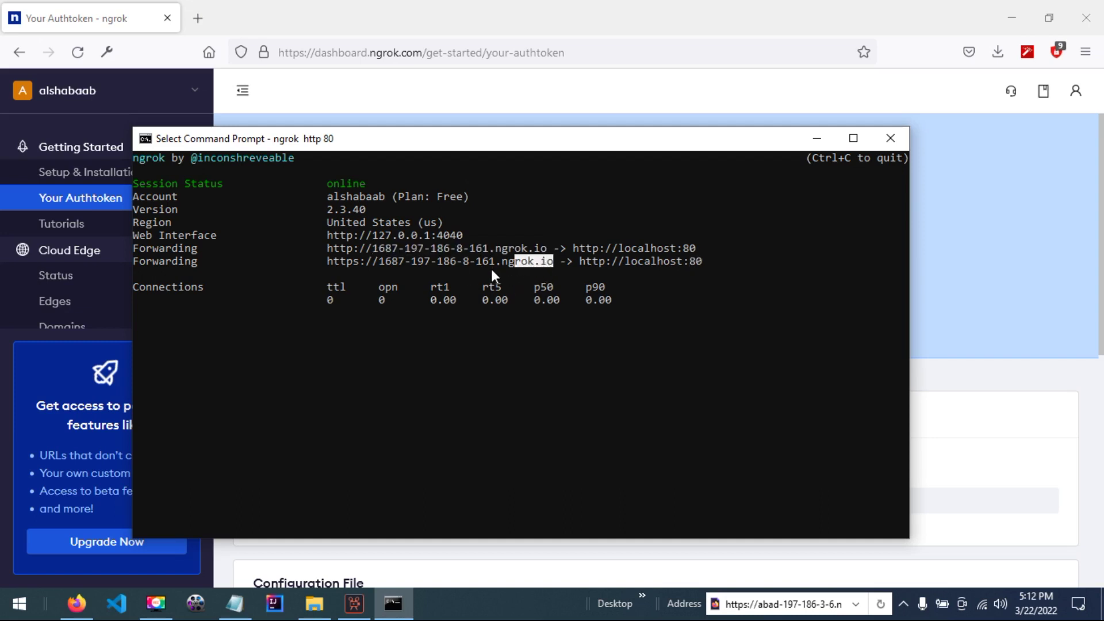
right_click(331, 266)
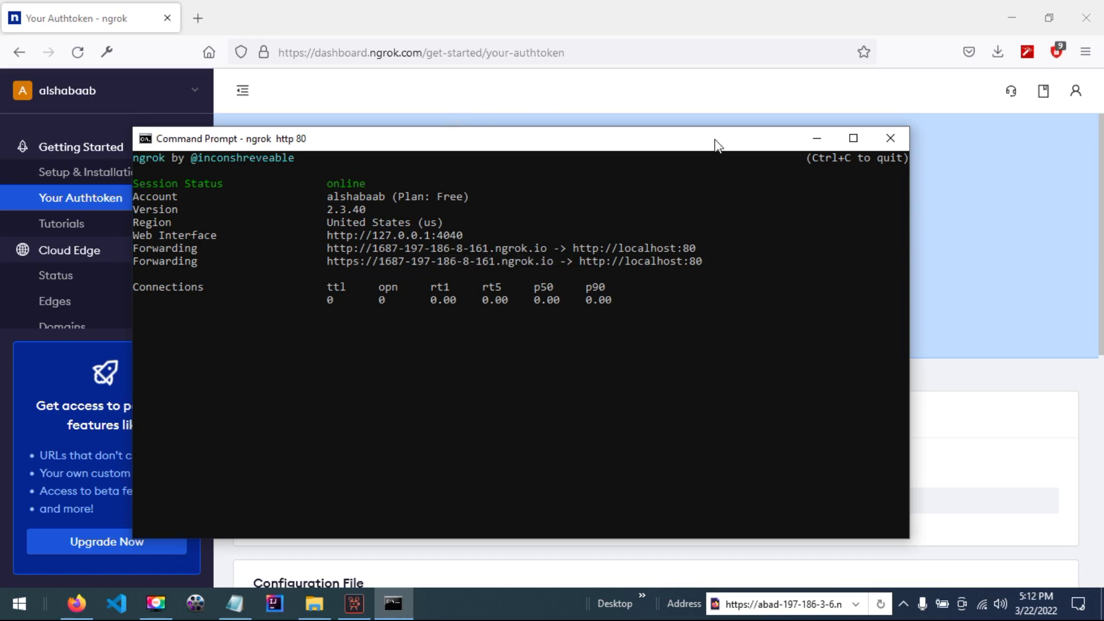
click(817, 138)
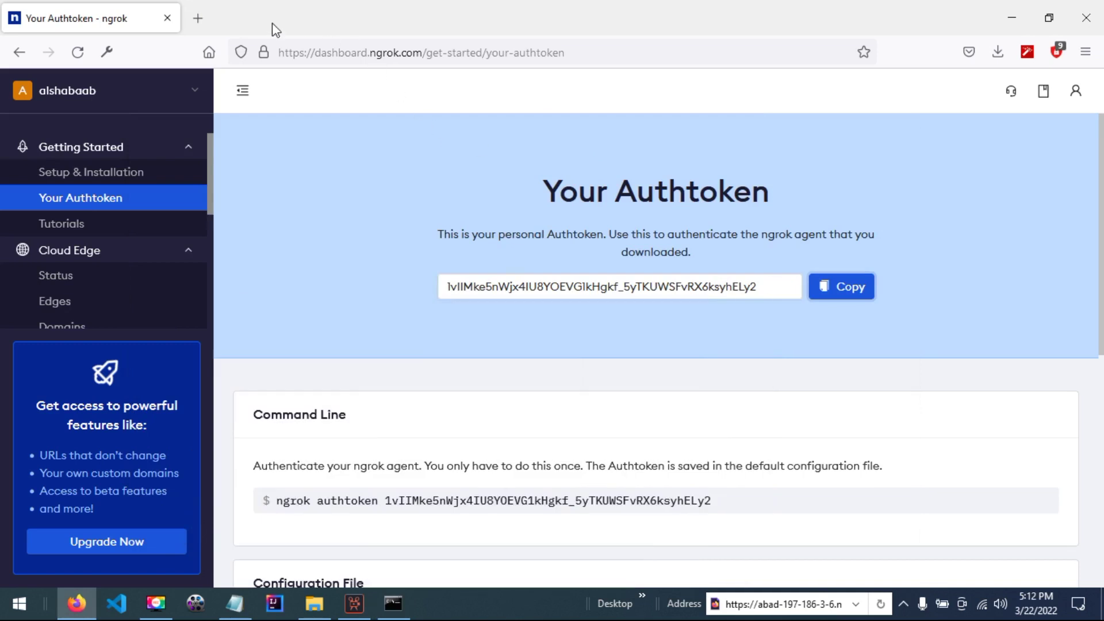
Load the copied ngrok HTTPS address in a new Firefox tab
click(198, 17)
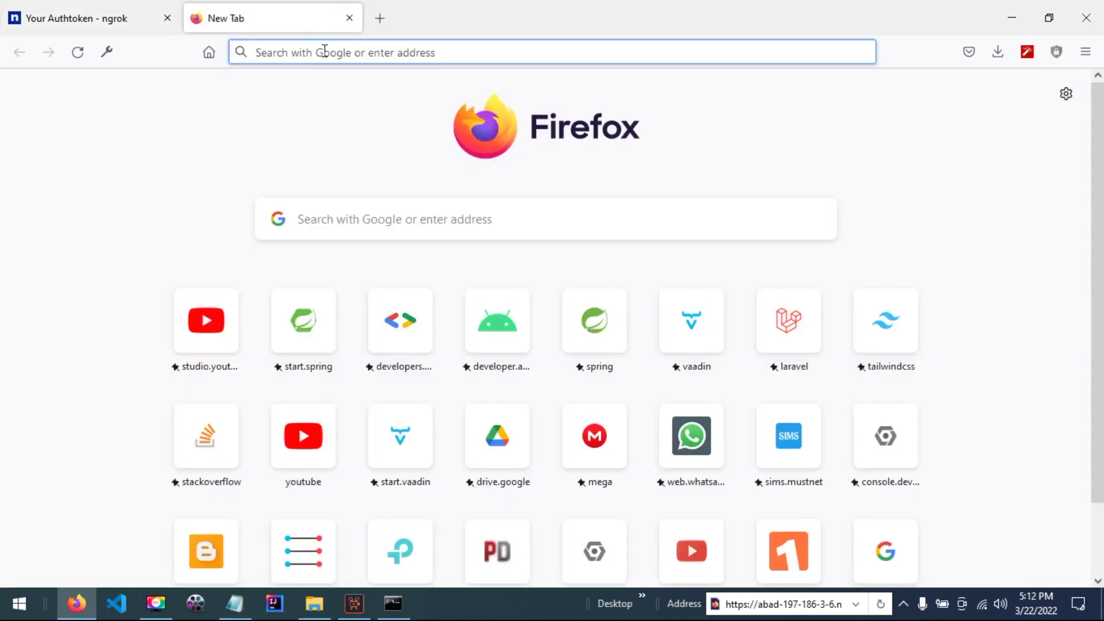
click(325, 53)
key(ctrl+v)
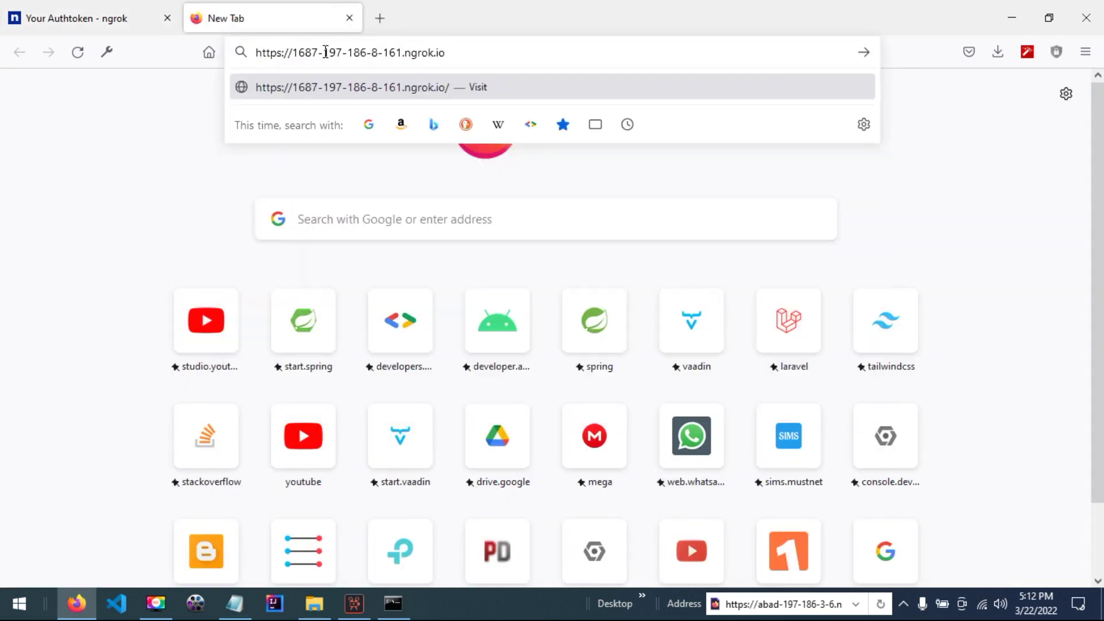
key(Return)
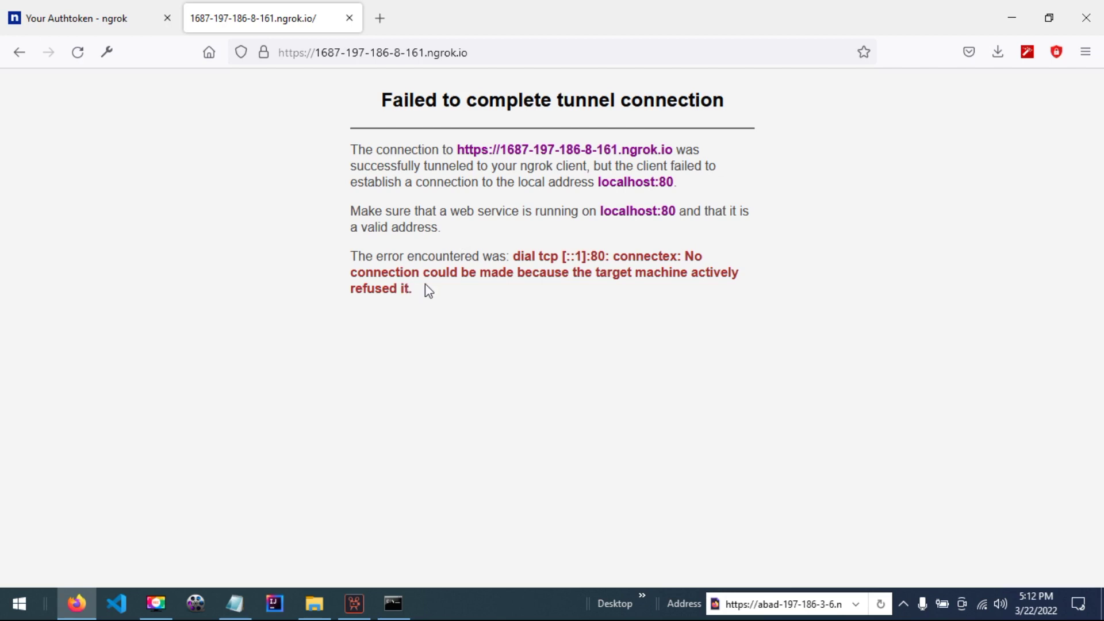
Copy the tunnel connection error message text
drag(405, 288, 349, 149)
right_click(371, 158)
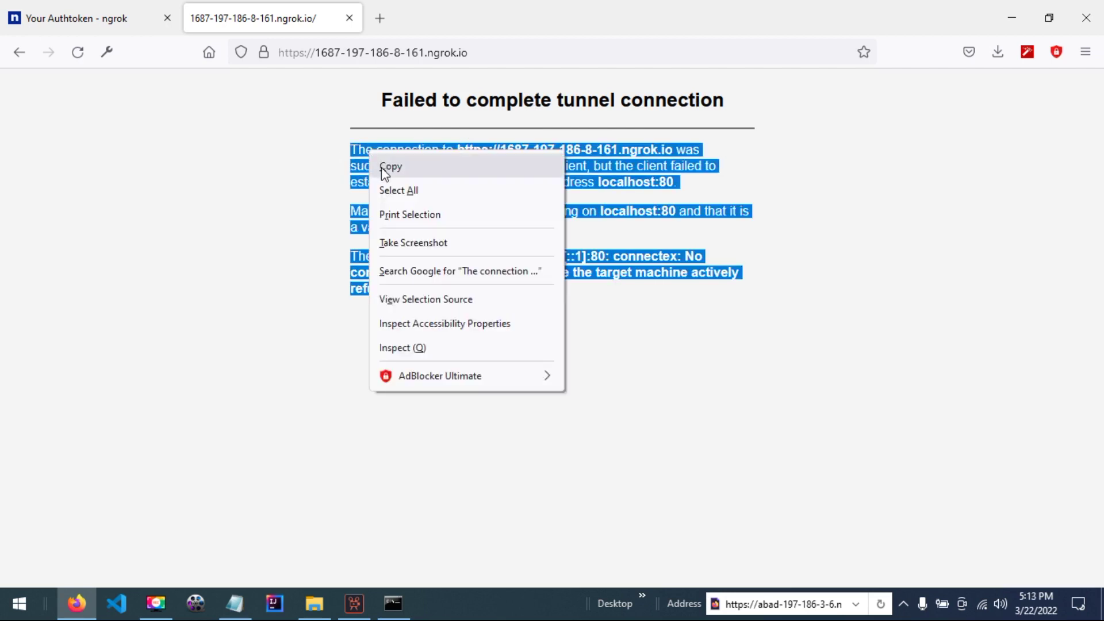
click(391, 167)
click(448, 232)
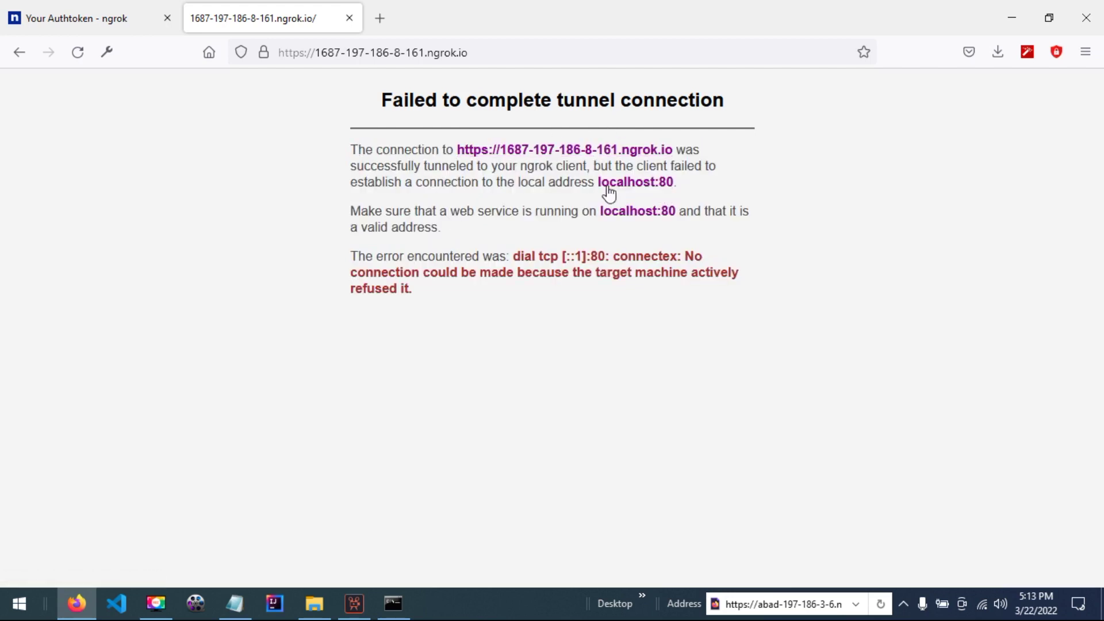
Open the localhost:80 link in a new tab and try editing its address
middle_click(641, 185)
click(447, 18)
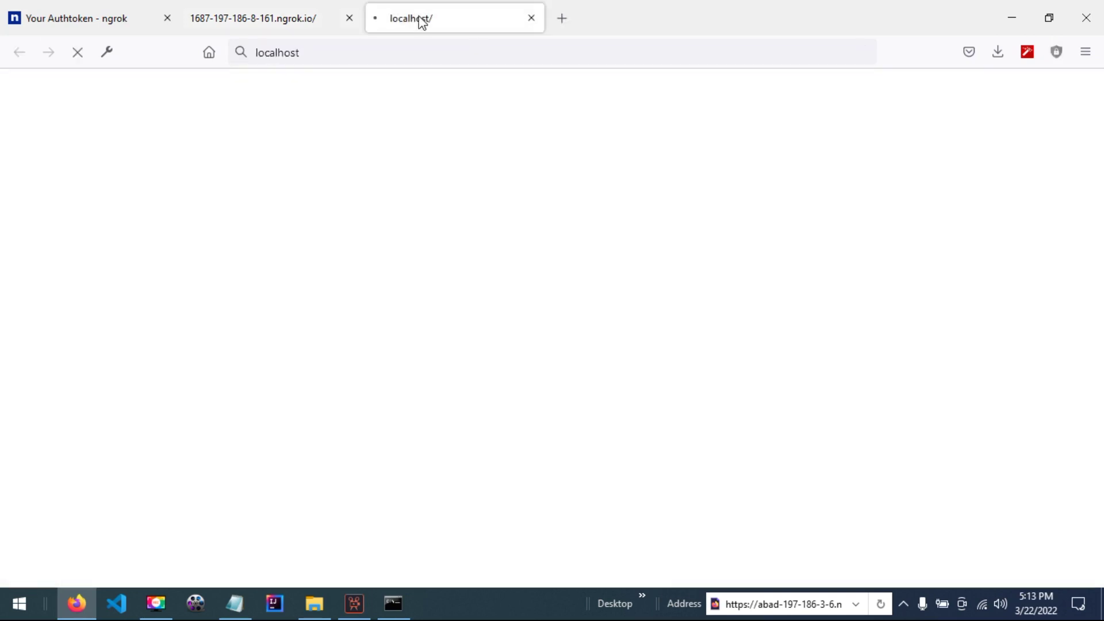
click(325, 52)
text(:8080/)
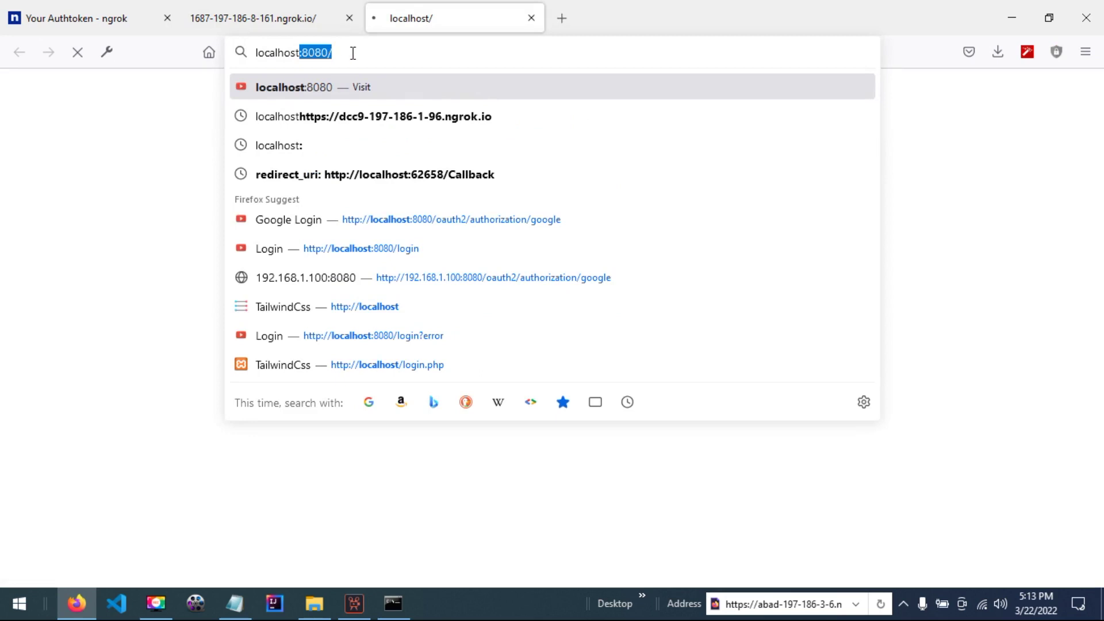
click(112, 103)
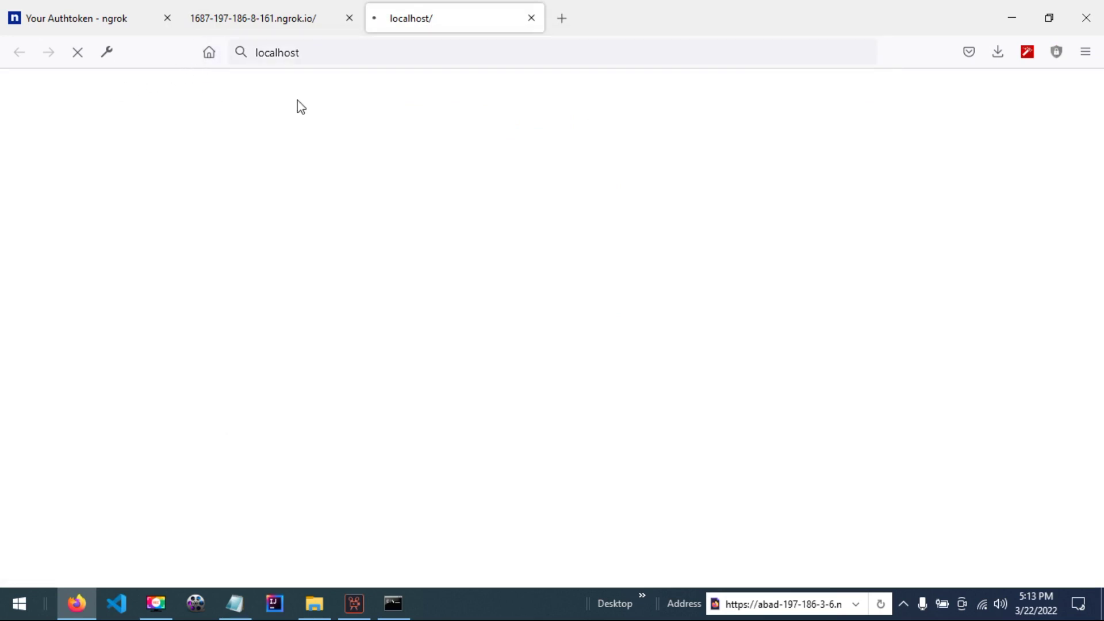
click(400, 50)
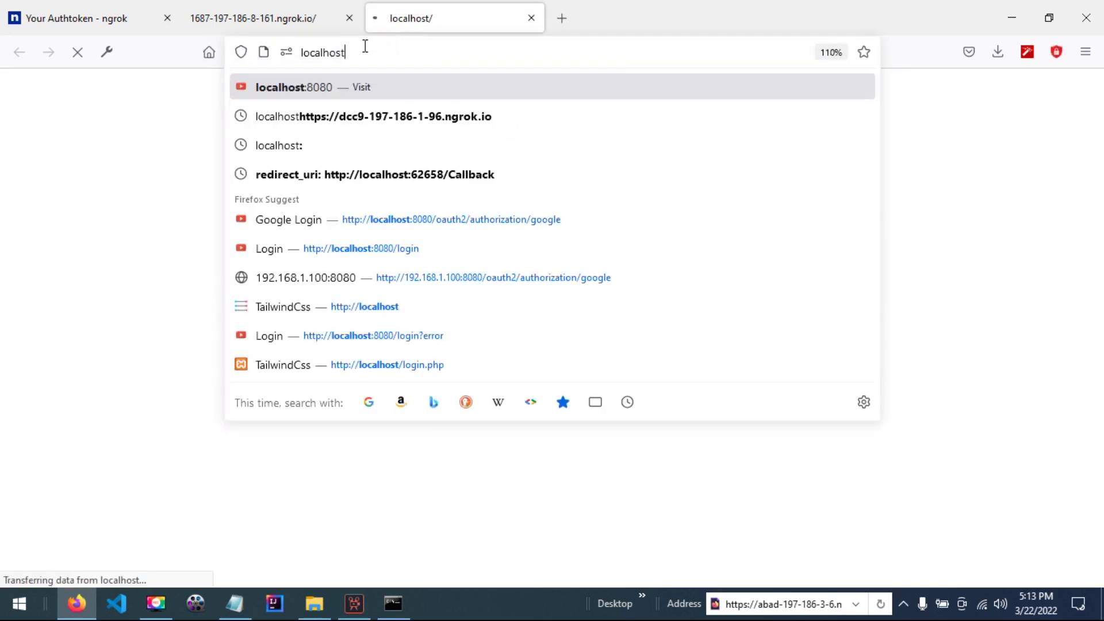
click(111, 180)
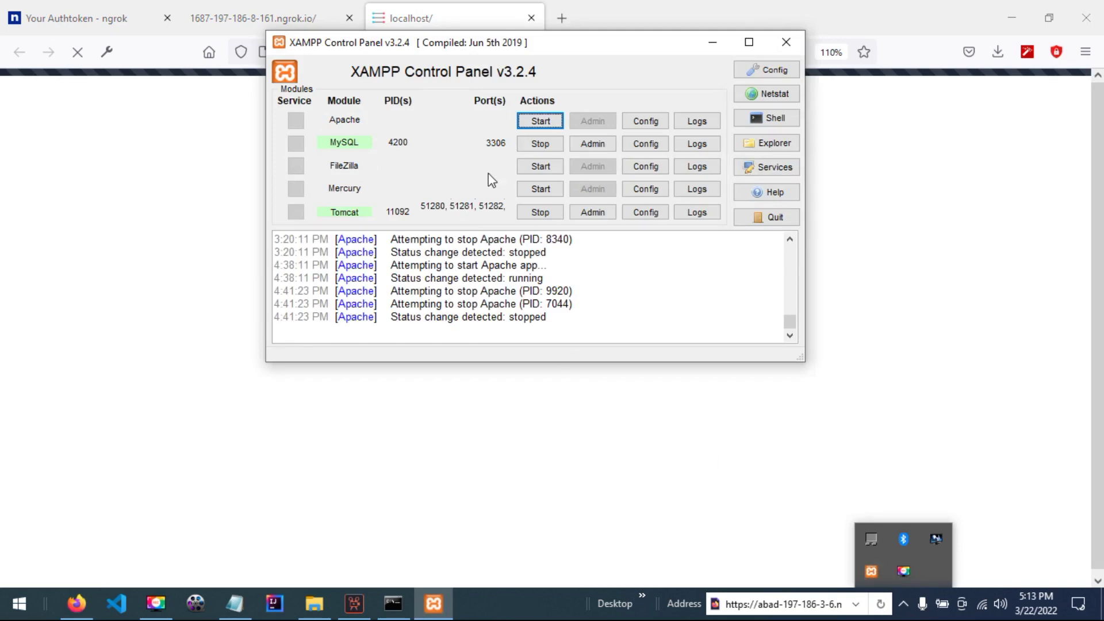
Centre the XAMPP Control Panel, start Apache, then hide the panel
drag(598, 47, 692, 125)
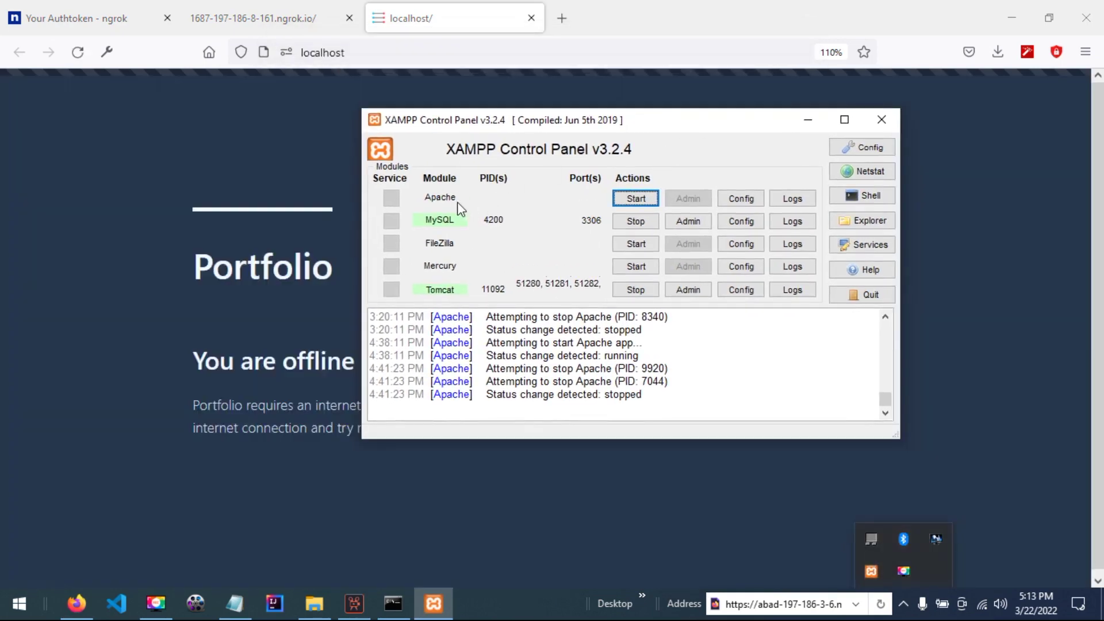
click(635, 198)
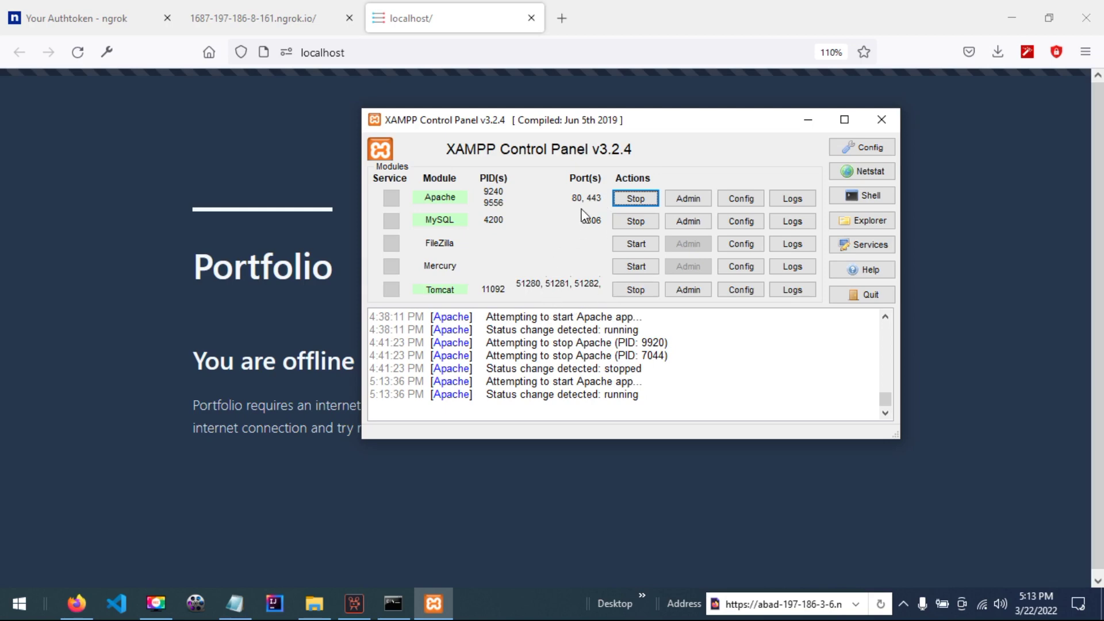
click(806, 121)
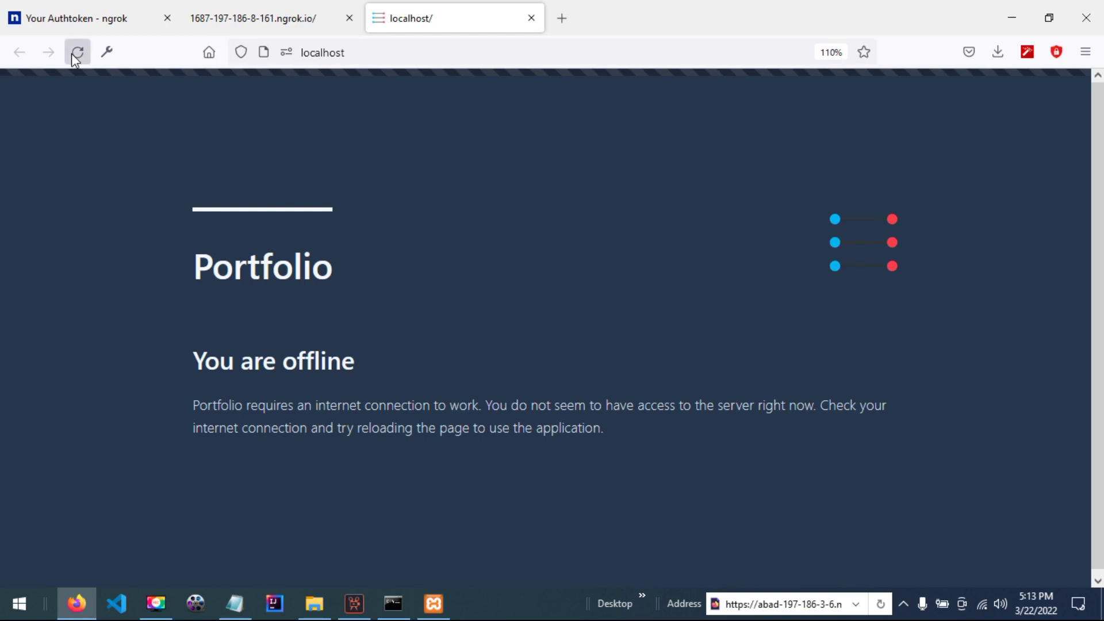
Reload localhost to show the login page and focus its Username and Password fields
click(77, 51)
click(477, 311)
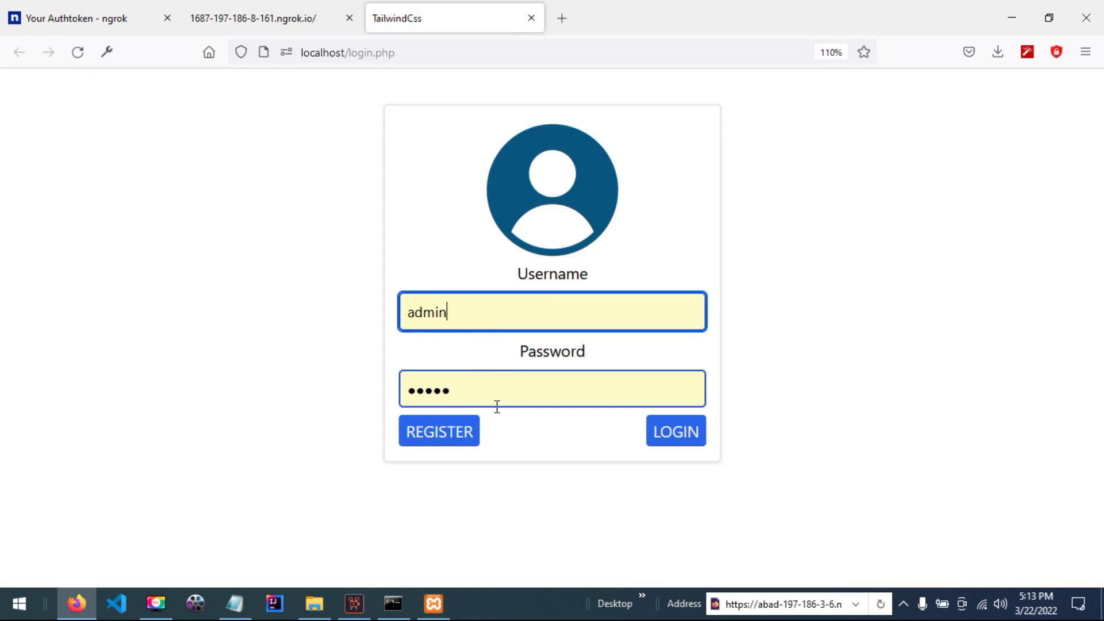
click(497, 388)
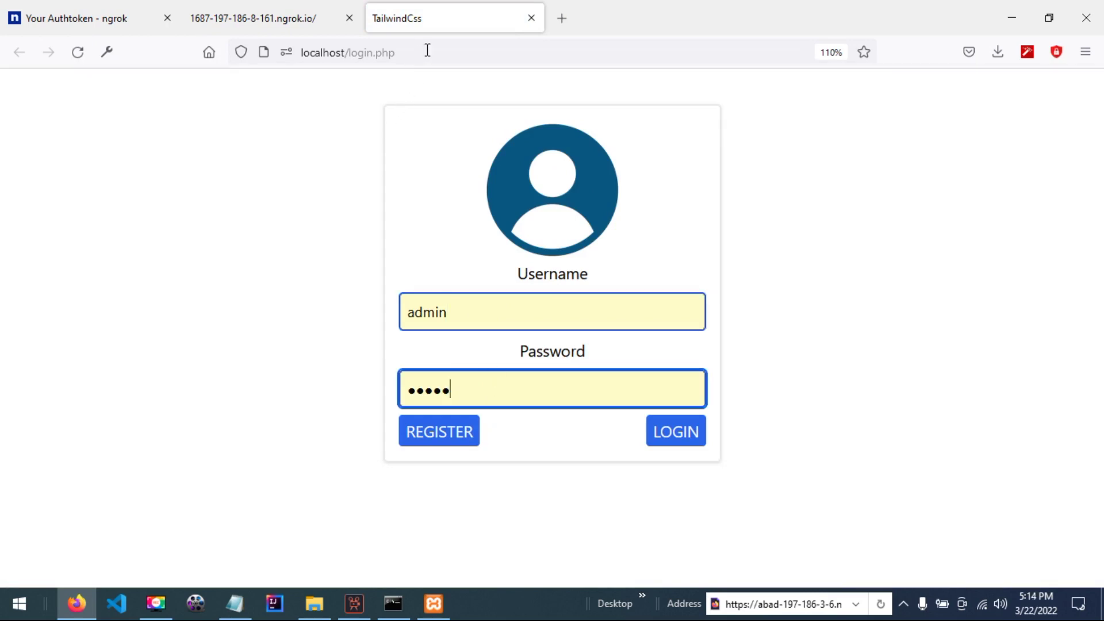
Return to the ngrok tab showing the tunnel error and select its address
click(275, 18)
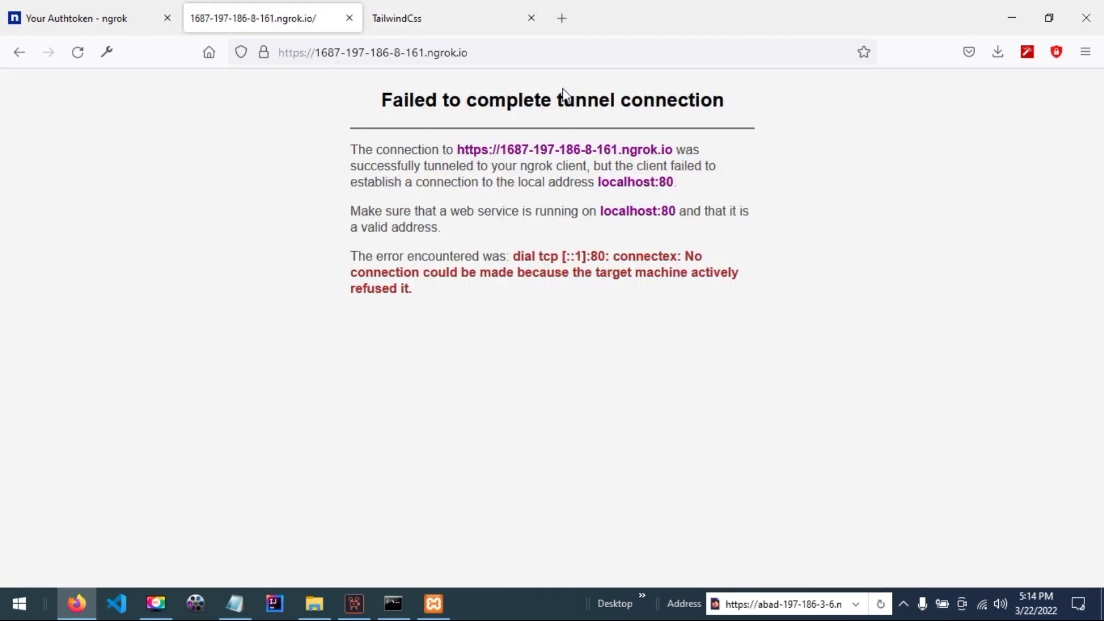
click(457, 18)
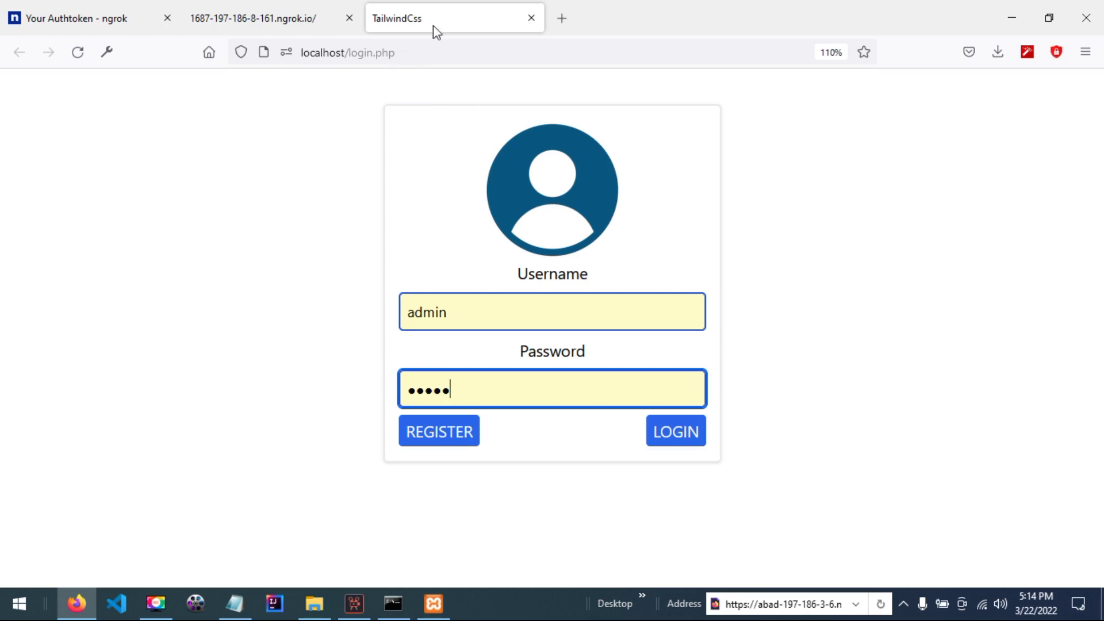
click(268, 12)
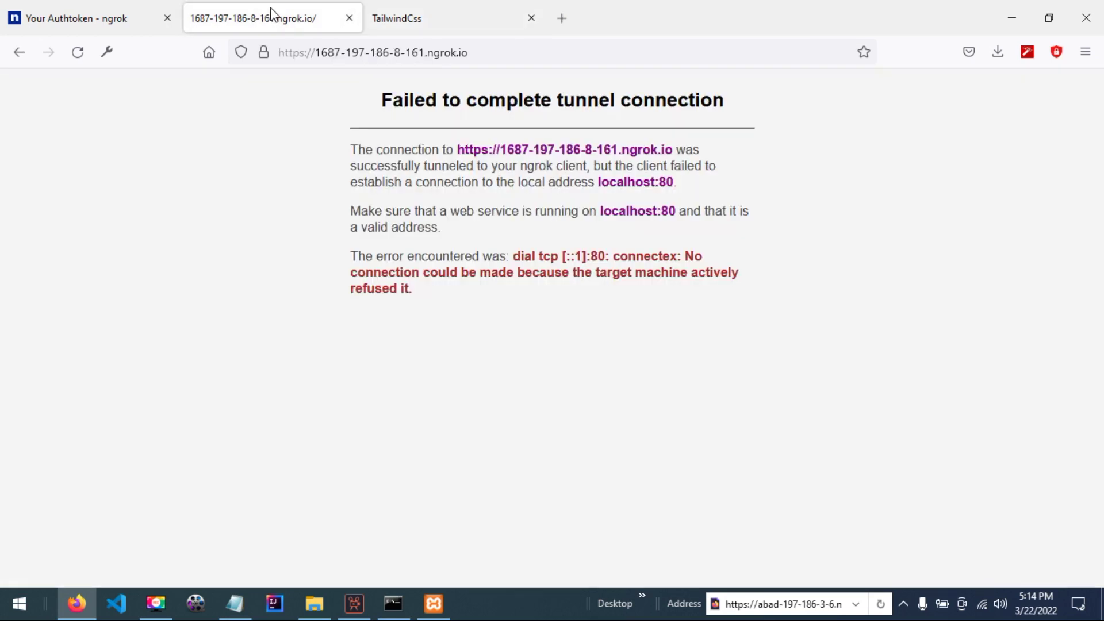
click(436, 55)
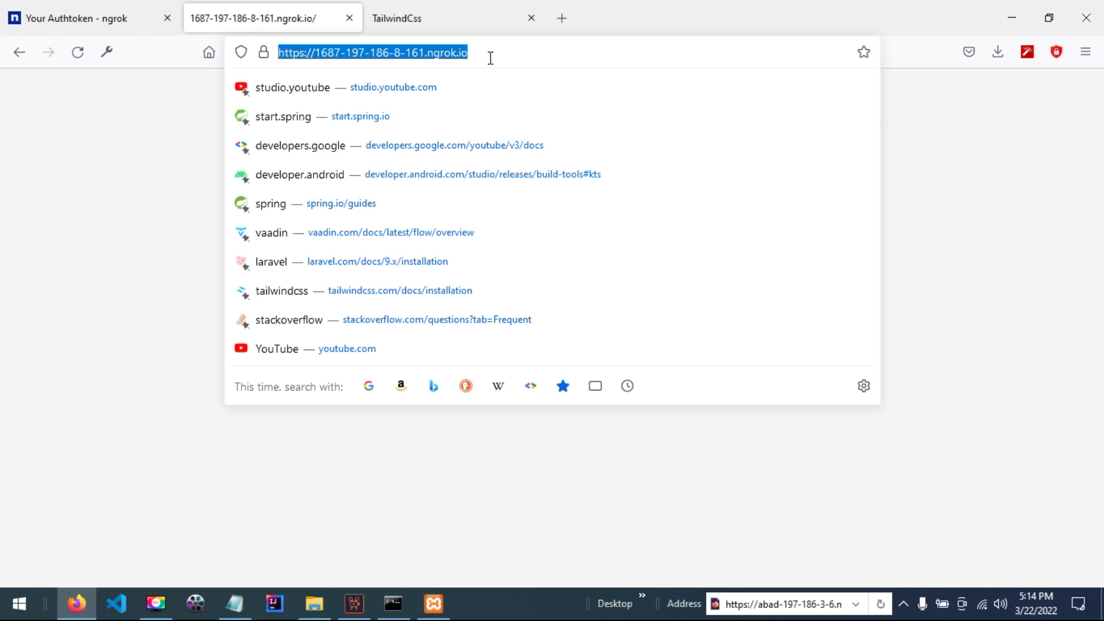
Reload the ngrok tunnel address so it shows the login form
key(Return)
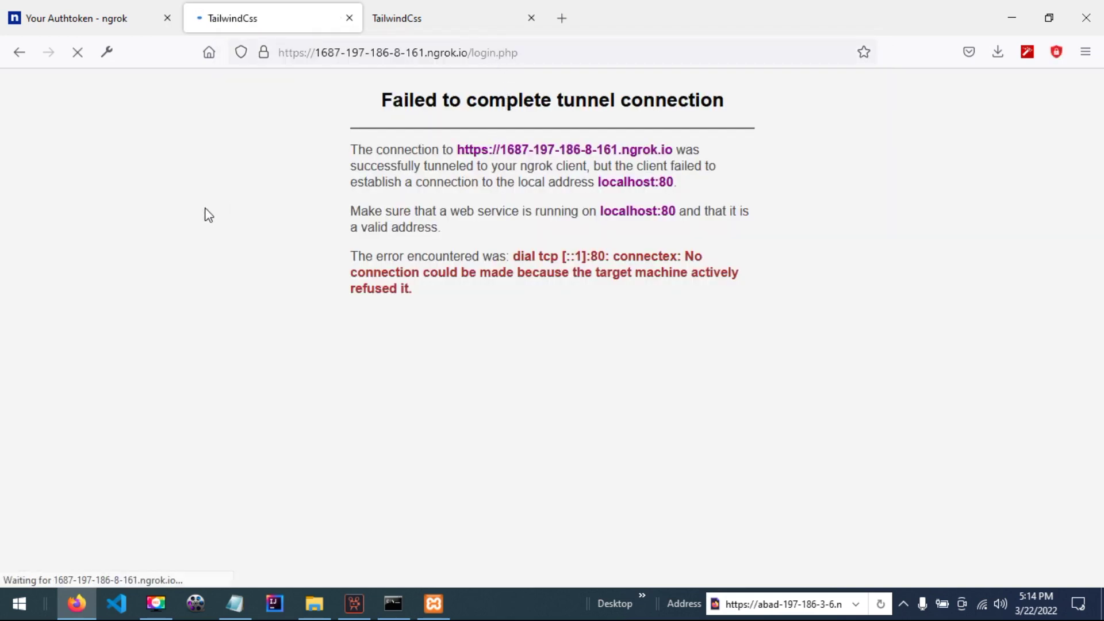
click(425, 20)
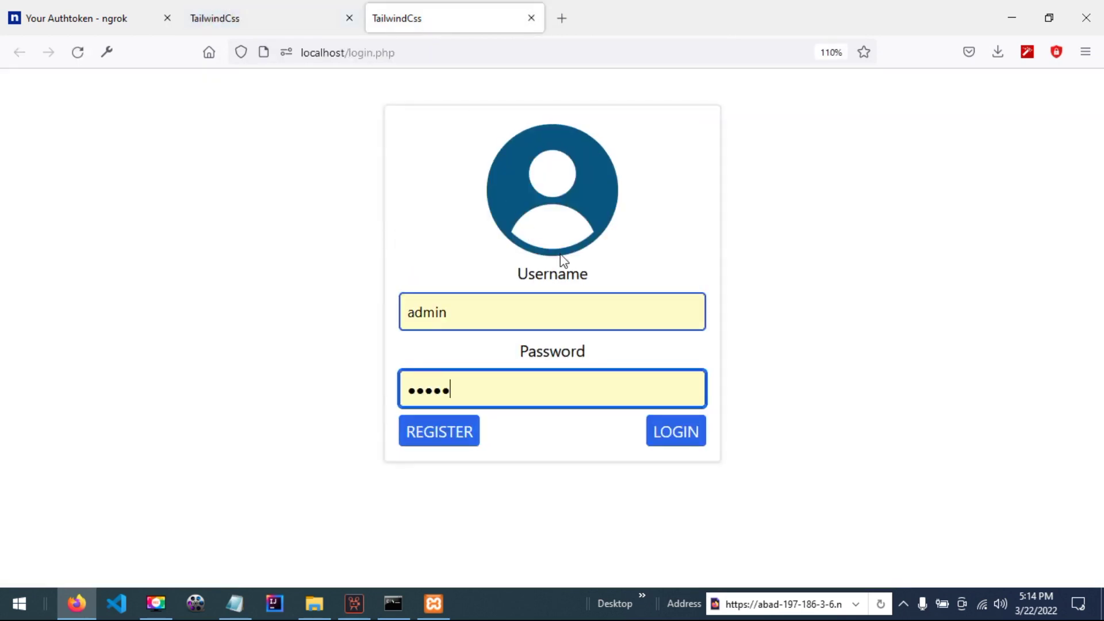
click(226, 18)
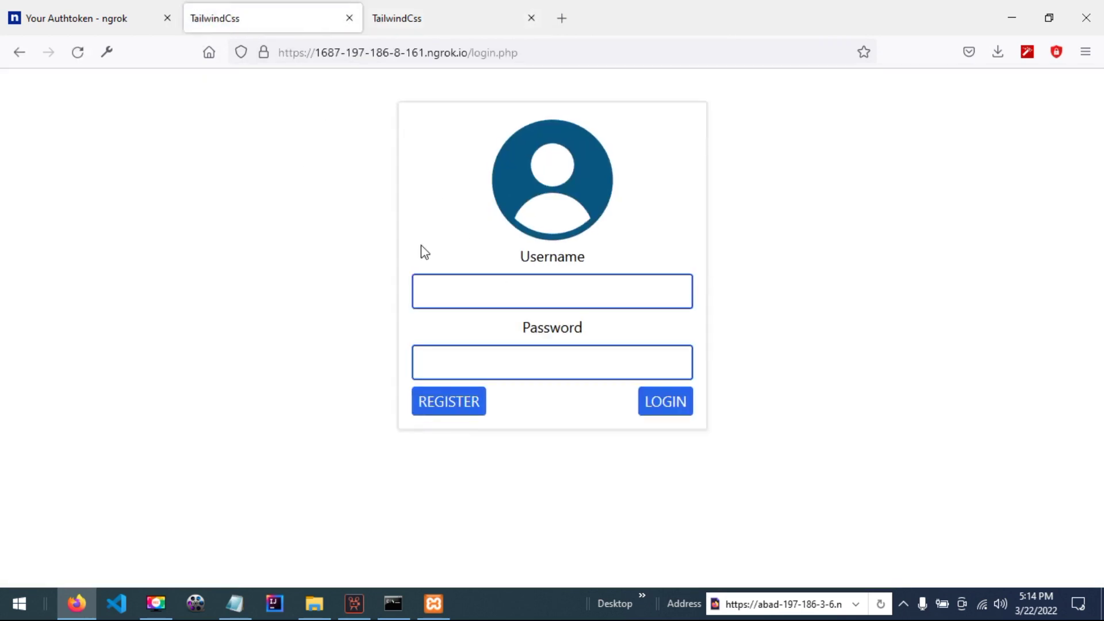
Log in as the saved 'admin' user over the tunnel
click(477, 291)
click(432, 319)
click(479, 356)
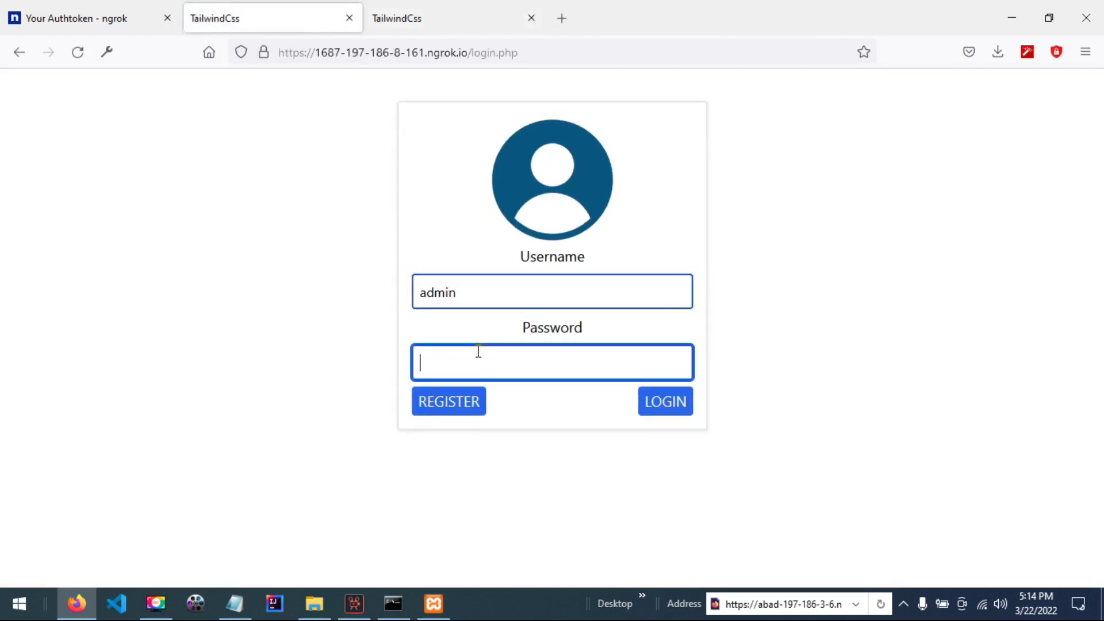
text(admin)
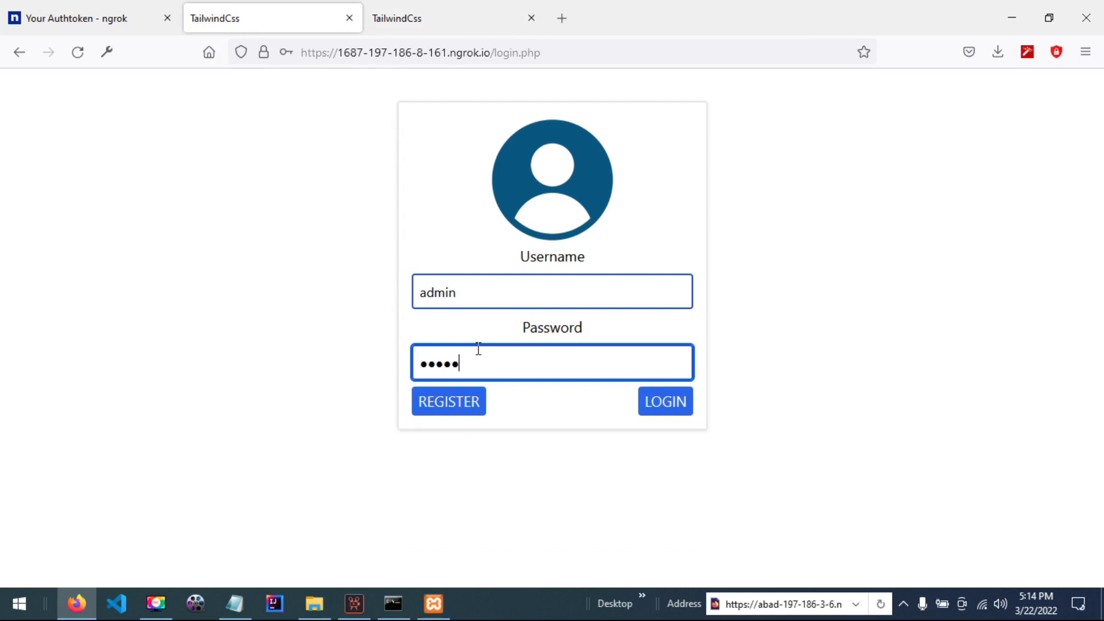
click(673, 402)
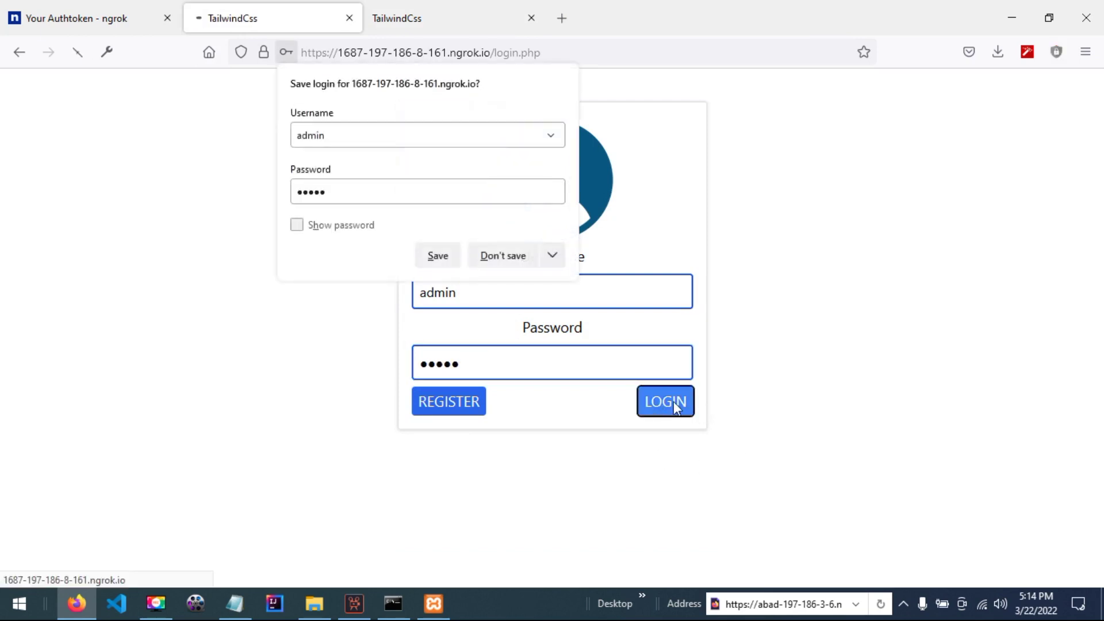